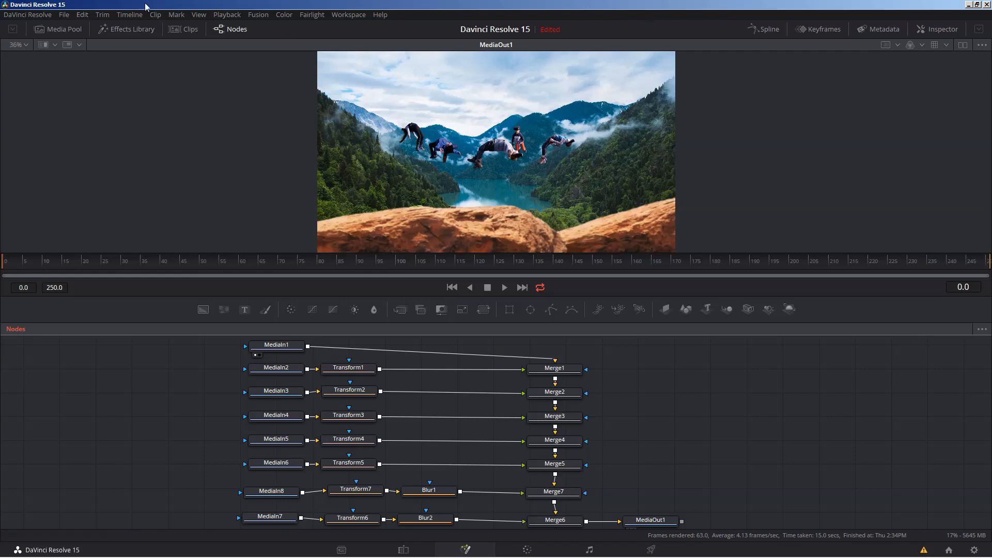
- Show the clips strip and the media pool, and select the aerial-footage clip among the master bin's media
{"action": "left_click", "coordinate": [184, 28]}
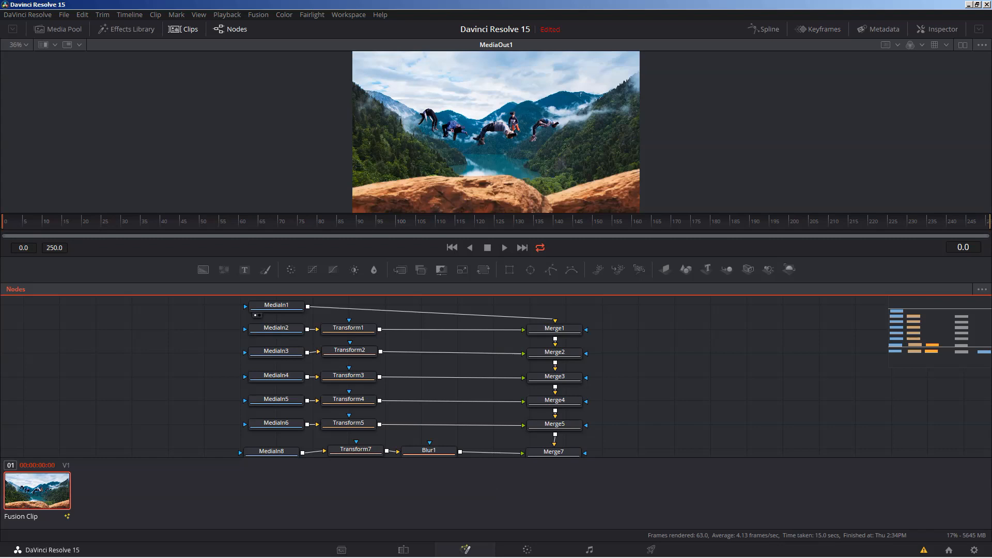
{"action": "left_click", "coordinate": [58, 30]}
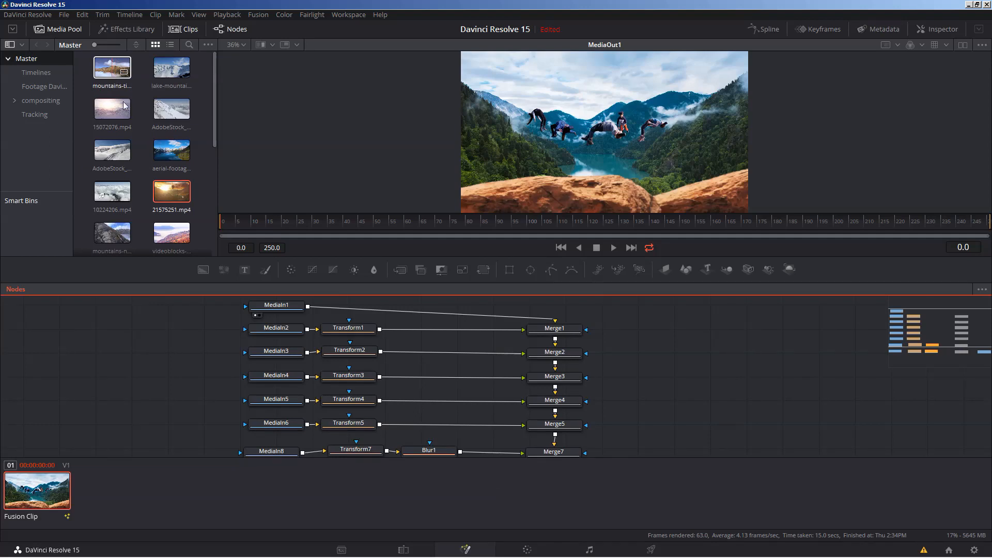
{"action": "left_click", "coordinate": [114, 71]}
{"action": "left_click", "coordinate": [167, 150]}
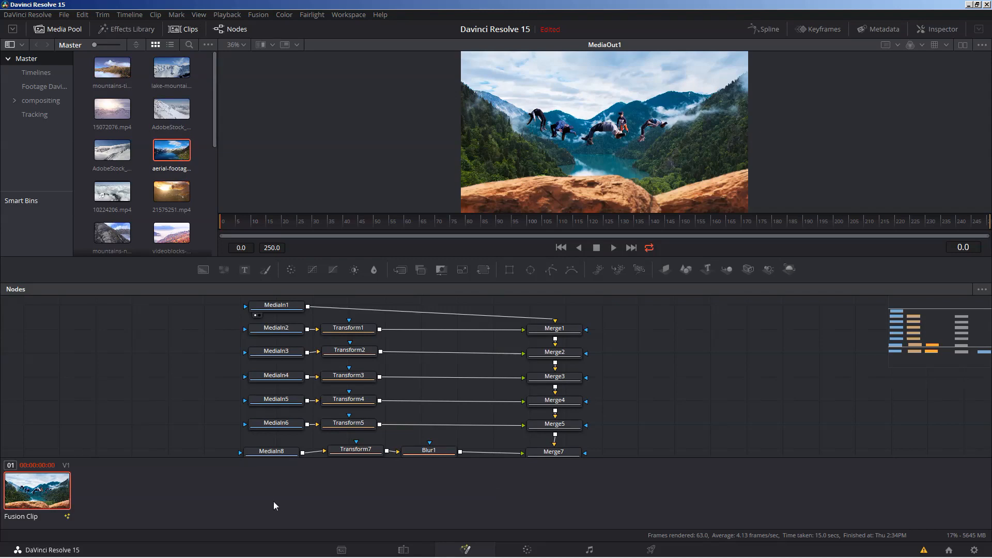
- Inspect the Fusion clip's composition options, including those for Composition 1, and leave them without choosing any
{"action": "right_click", "coordinate": [35, 486]}
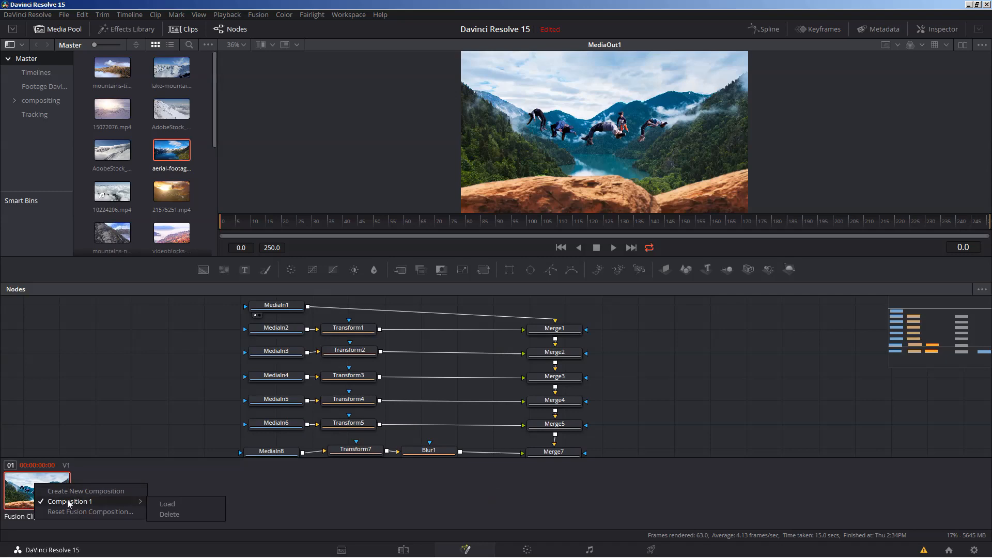
{"action": "mouse_move", "coordinate": [69, 499]}
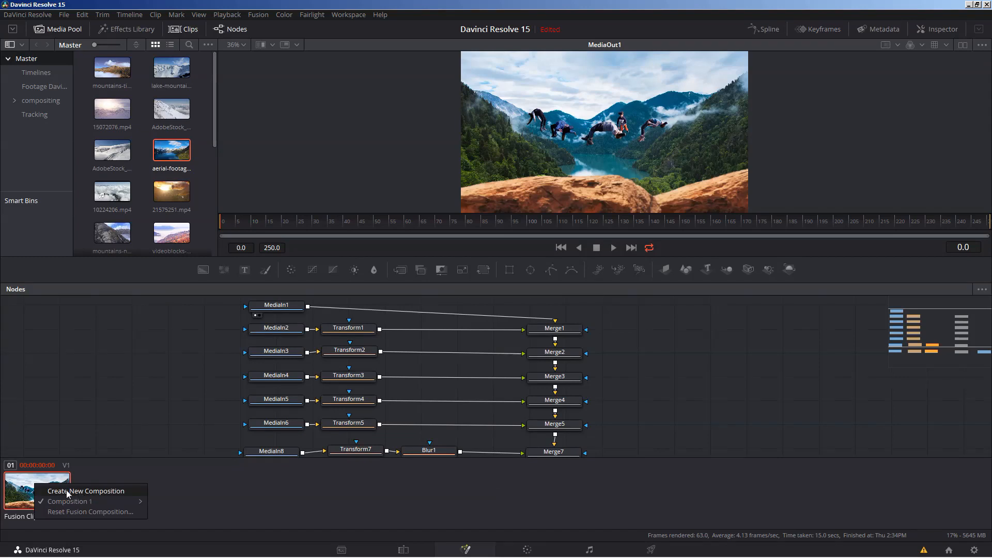
{"action": "left_click", "coordinate": [132, 349]}
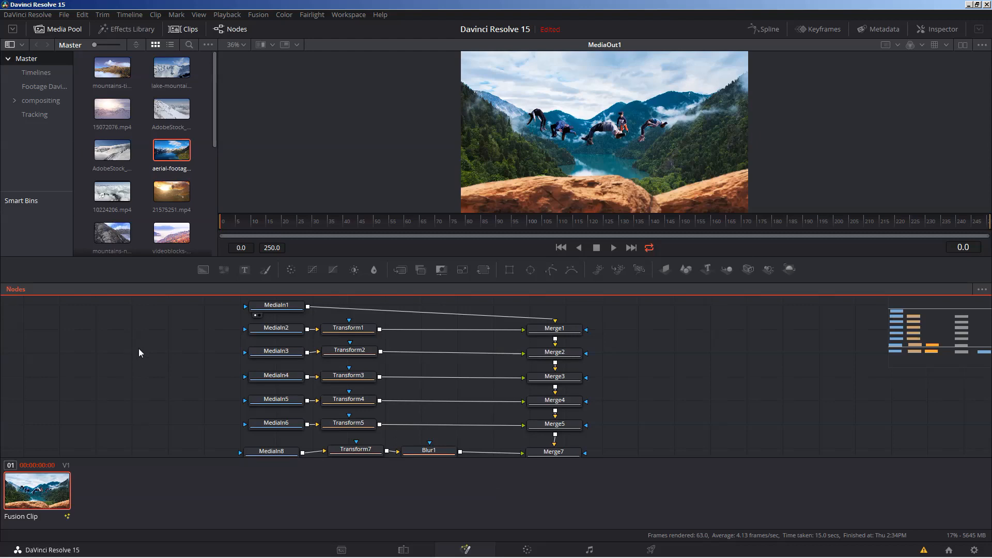
- Add the first mountains clip and the aerial-footage clip from the media pool as separate nodes beside the node tree
{"action": "left_click_drag", "start_coordinate": [138, 349], "coordinate": [157, 394]}
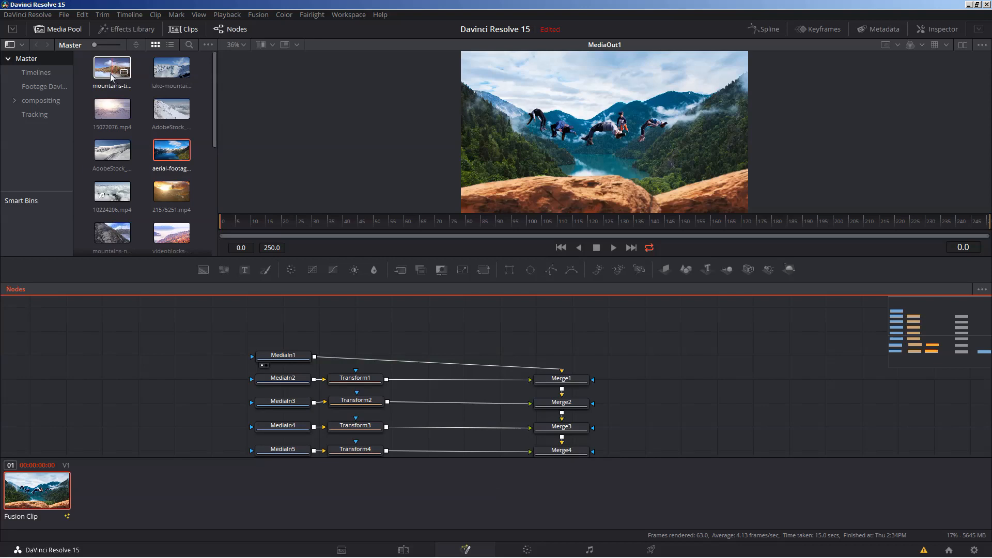
{"action": "left_click_drag", "start_coordinate": [112, 76], "coordinate": [57, 361]}
{"action": "left_click_drag", "start_coordinate": [167, 162], "coordinate": [140, 360]}
- Set up two viewers side by side, with MediaIn1 in the first and MediaOut1 in the second
{"action": "left_click_drag", "start_coordinate": [287, 360], "coordinate": [289, 125]}
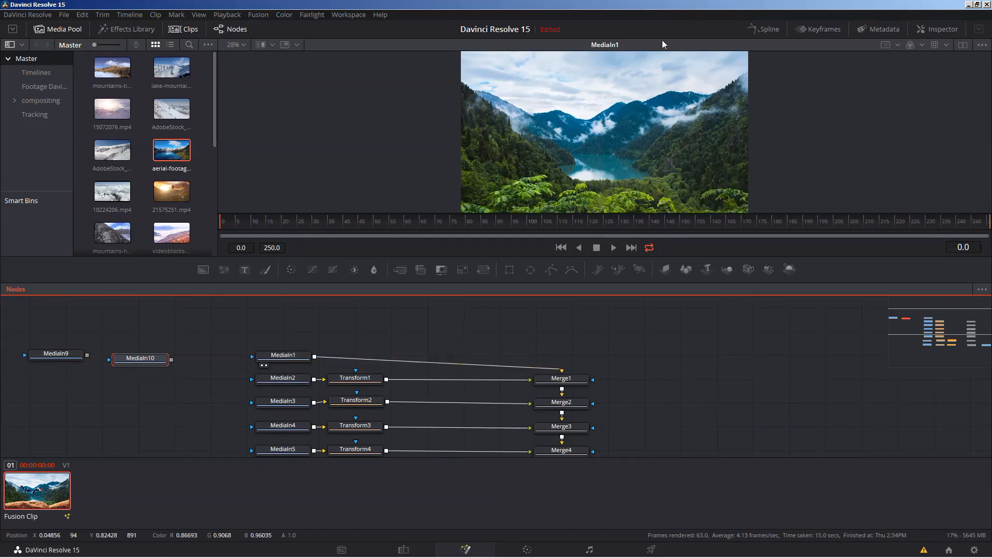
{"action": "left_click", "coordinate": [963, 45]}
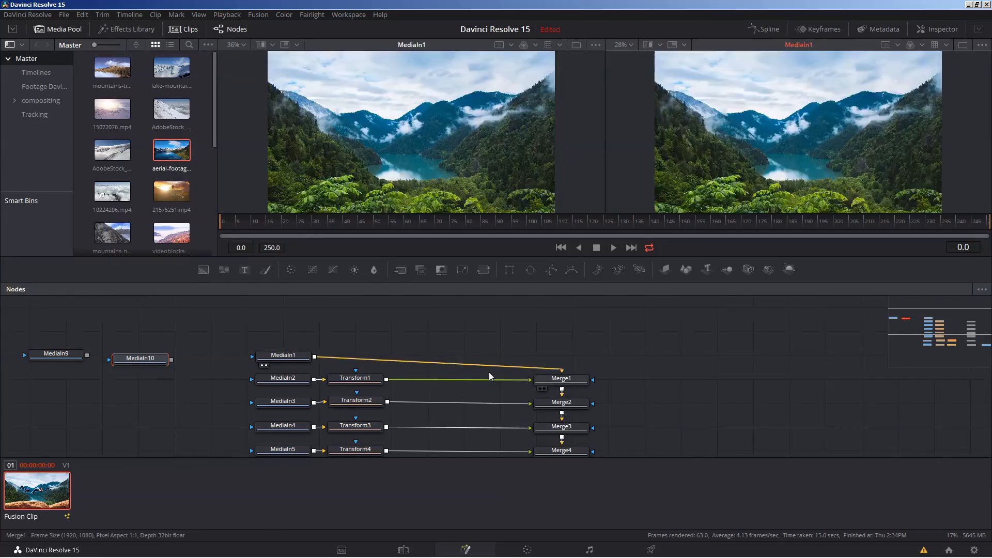
{"action": "left_click", "coordinate": [656, 362]}
{"action": "scroll", "coordinate": [657, 387], "scroll_direction": "down", "scroll_amount": 4}
{"action": "scroll", "coordinate": [656, 387], "scroll_direction": "down", "scroll_amount": 2}
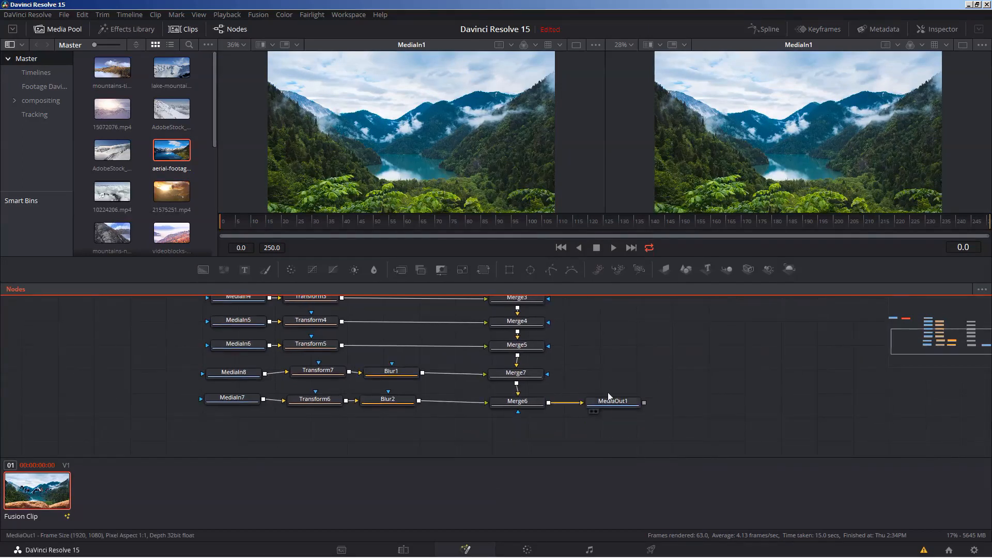
{"action": "key", "text": "2"}
{"action": "scroll", "coordinate": [688, 361], "scroll_direction": "up", "scroll_amount": 5}
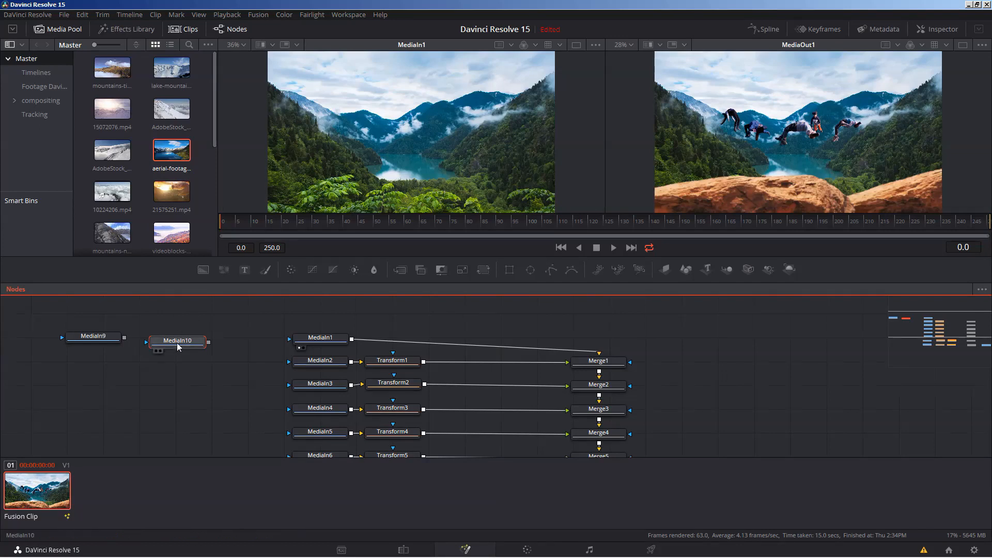
- Preview MediaIn10 and MediaIn9 in the first viewer and reposition both nodes slightly beside the node tree
{"action": "left_click_drag", "start_coordinate": [177, 343], "coordinate": [385, 125]}
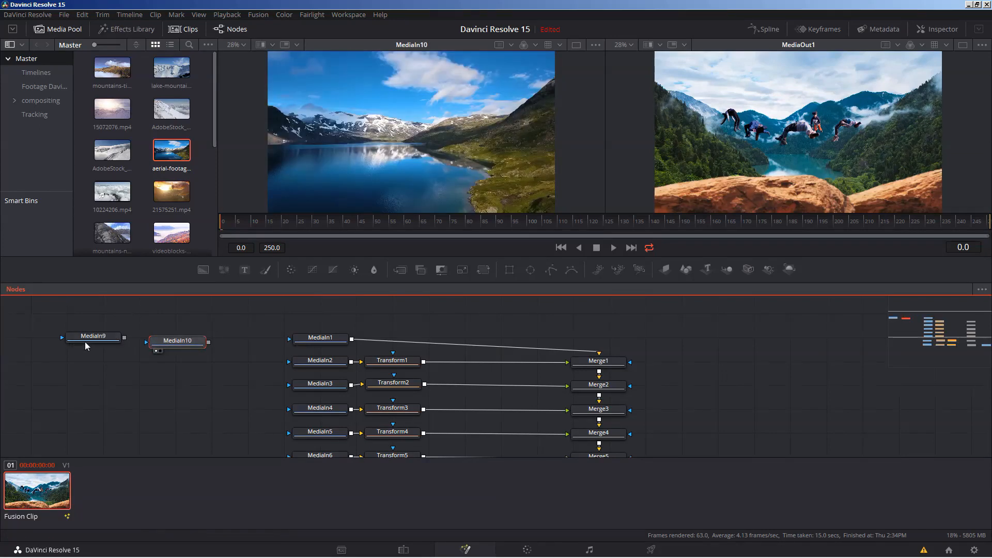
{"action": "left_click_drag", "start_coordinate": [86, 343], "coordinate": [364, 126]}
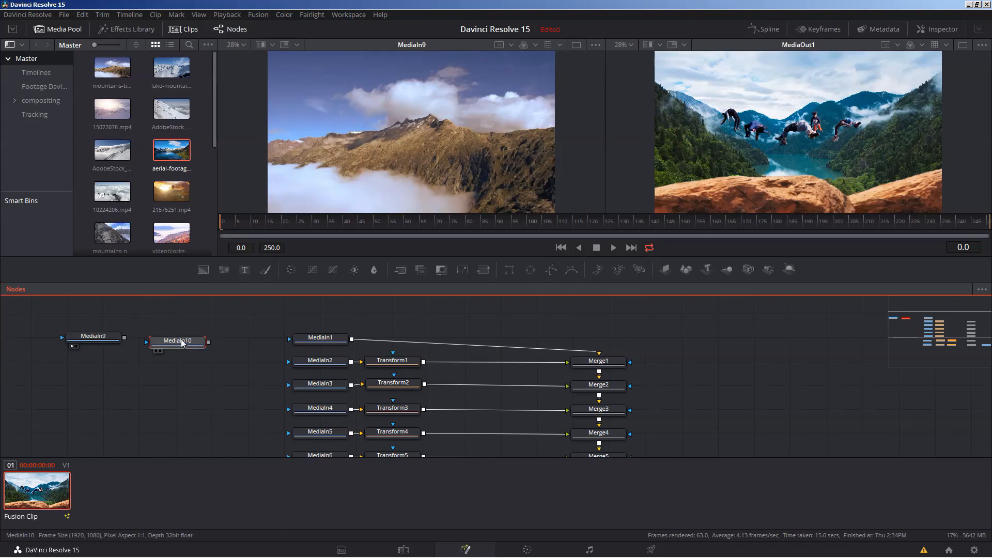
{"action": "left_click_drag", "start_coordinate": [182, 344], "coordinate": [206, 334]}
{"action": "mouse_move", "coordinate": [89, 341]}
{"action": "left_mouse_down"}
{"action": "mouse_move", "coordinate": [115, 330]}
{"action": "mouse_move", "coordinate": [105, 332]}
{"action": "left_mouse_up"}
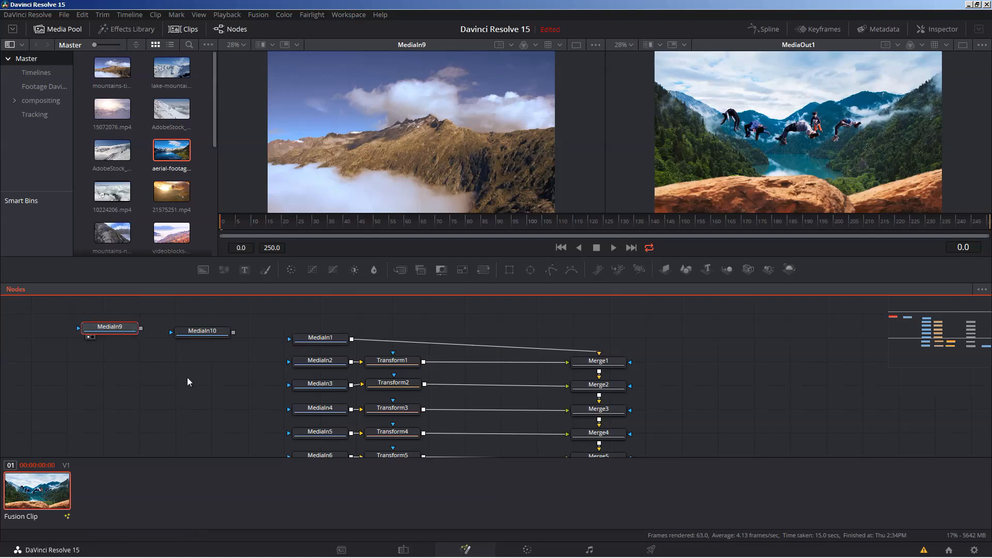
{"action": "left_click_drag", "start_coordinate": [187, 377], "coordinate": [178, 361]}
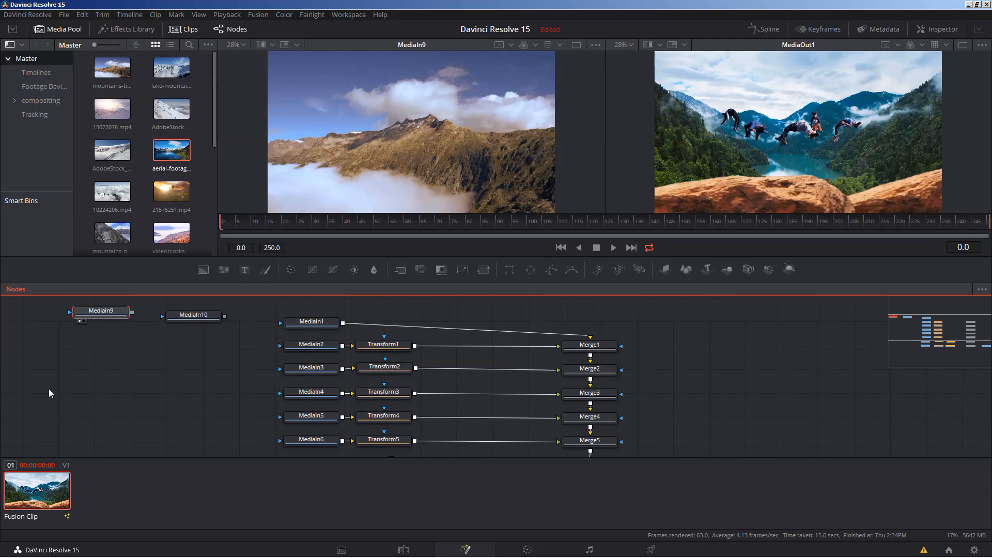
- Create a new composition for the Fusion clip and display its MediaOut1 node in the second viewer
{"action": "right_click", "coordinate": [38, 500]}
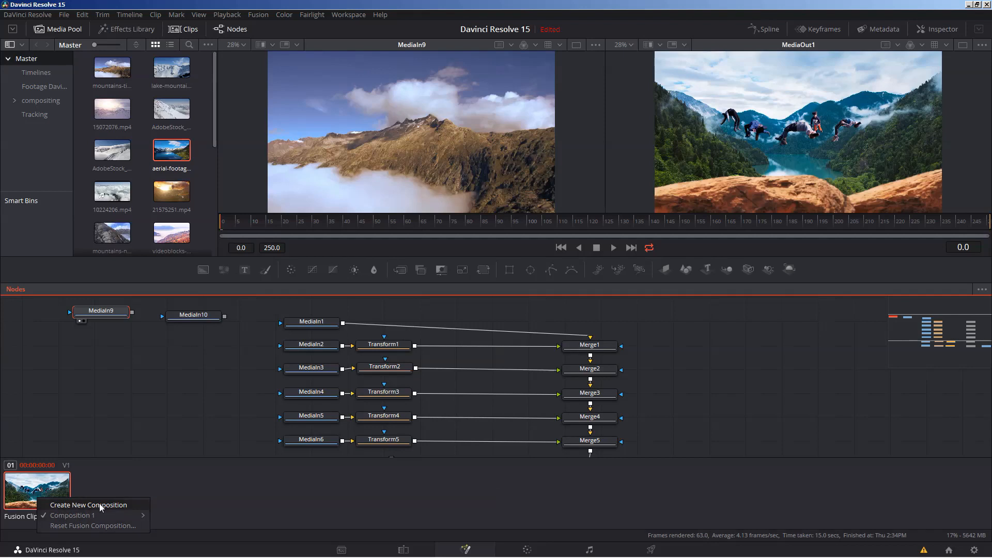
{"action": "left_click", "coordinate": [100, 505]}
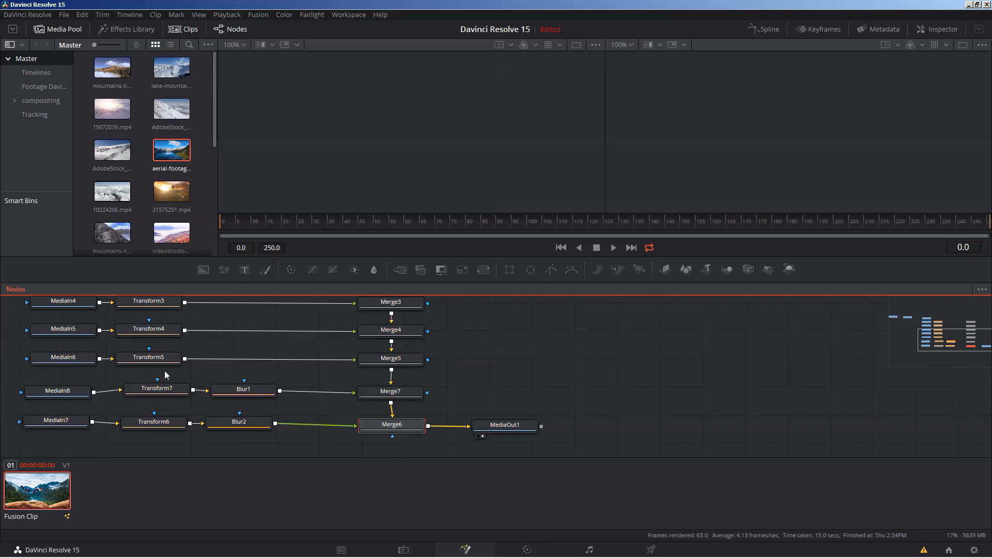
{"action": "left_click_drag", "start_coordinate": [479, 333], "coordinate": [571, 425]}
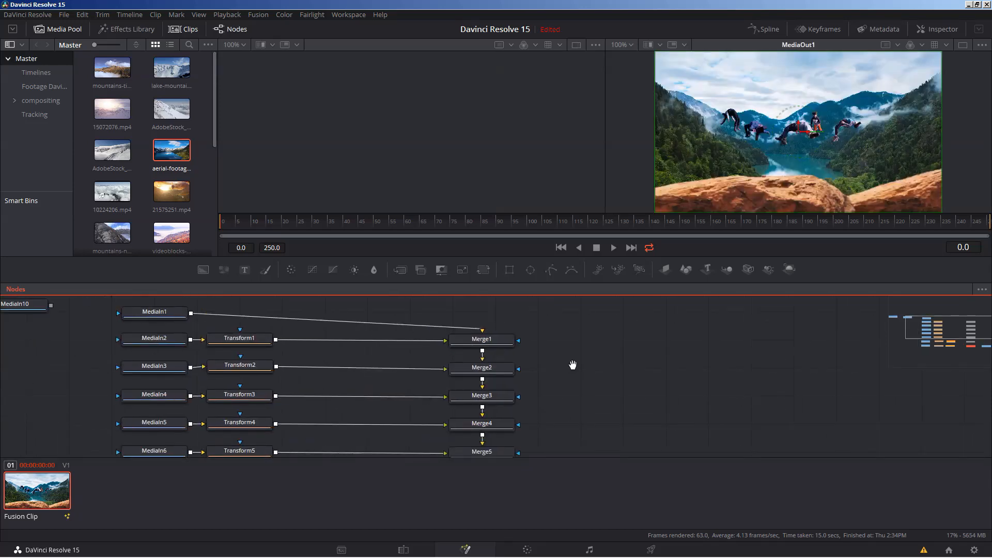
{"action": "left_click_drag", "start_coordinate": [572, 365], "coordinate": [746, 378]}
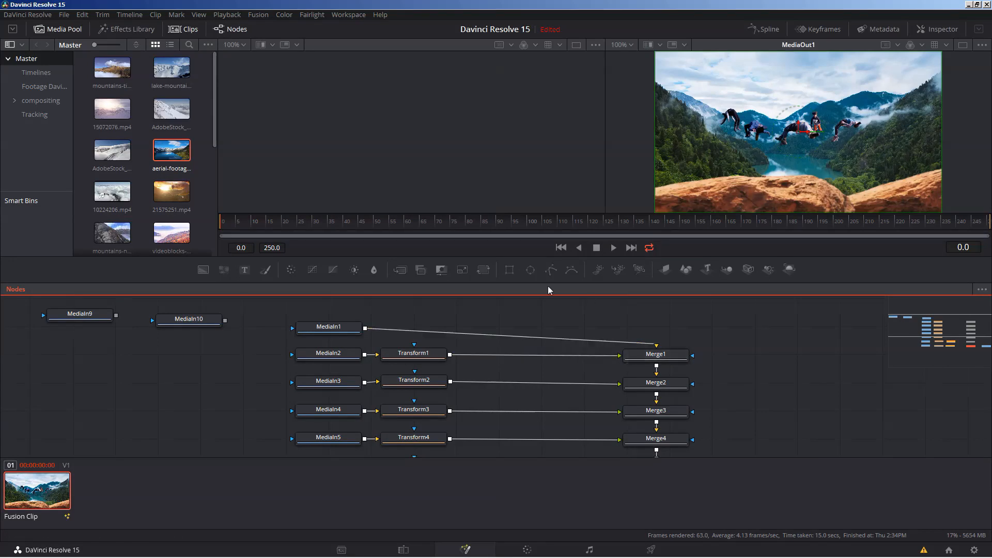
- Check the Fusion clip's list of compositions and the options offered for Composition 2
{"action": "right_click", "coordinate": [28, 496]}
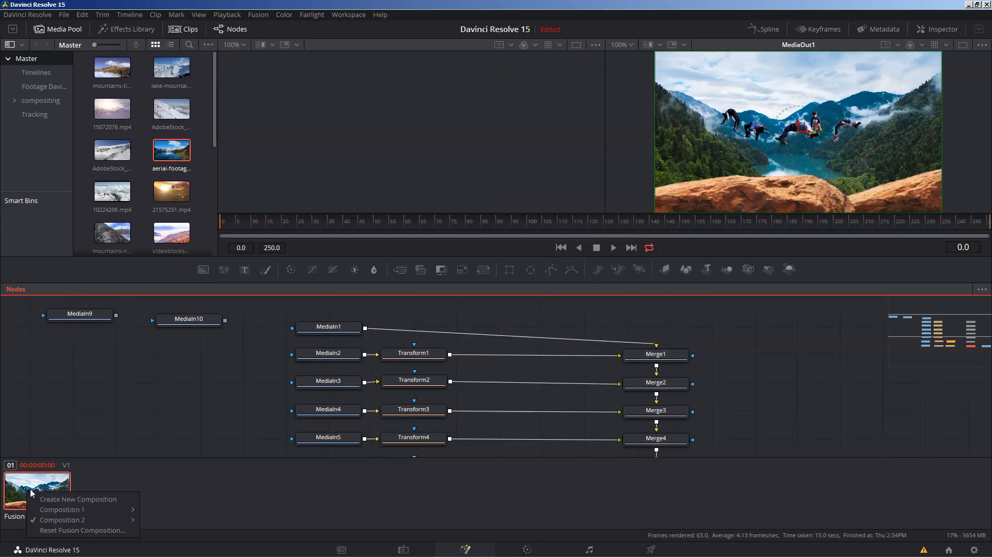
{"action": "mouse_move", "coordinate": [75, 521]}
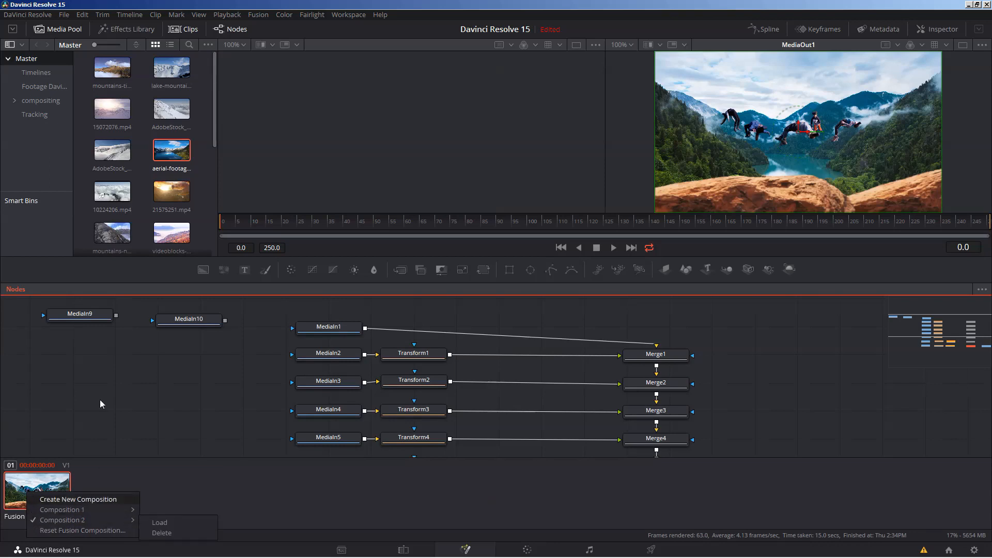
{"action": "left_click", "coordinate": [87, 359]}
{"action": "left_click_drag", "start_coordinate": [172, 399], "coordinate": [179, 409]}
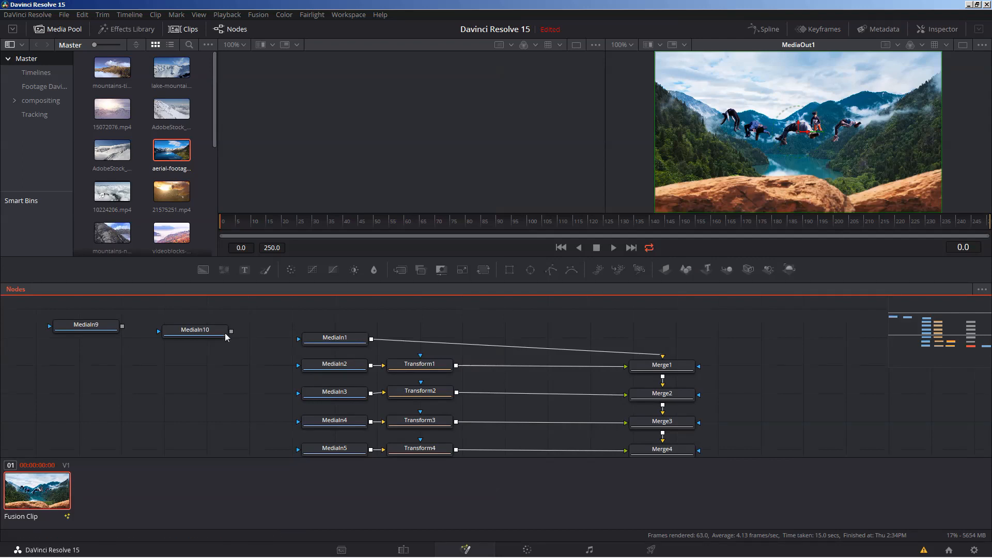
- Preview MediaIn1 and MediaIn10 in the first viewer, and connect MediaIn10 as Merge1's background in place of MediaIn1
{"action": "left_click_drag", "start_coordinate": [225, 337], "coordinate": [223, 348]}
{"action": "left_click_drag", "start_coordinate": [333, 339], "coordinate": [333, 311]}
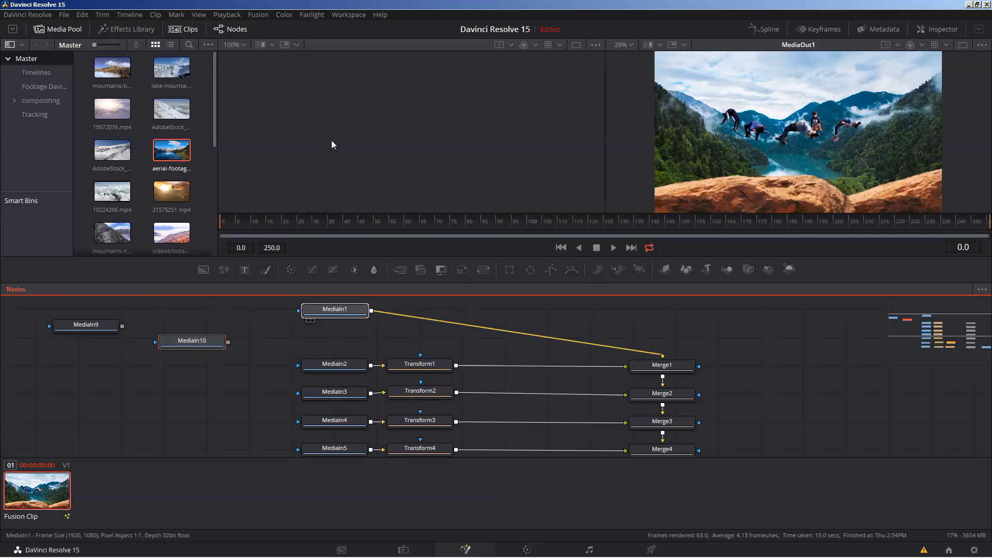
{"action": "left_click_drag", "start_coordinate": [332, 145], "coordinate": [331, 142]}
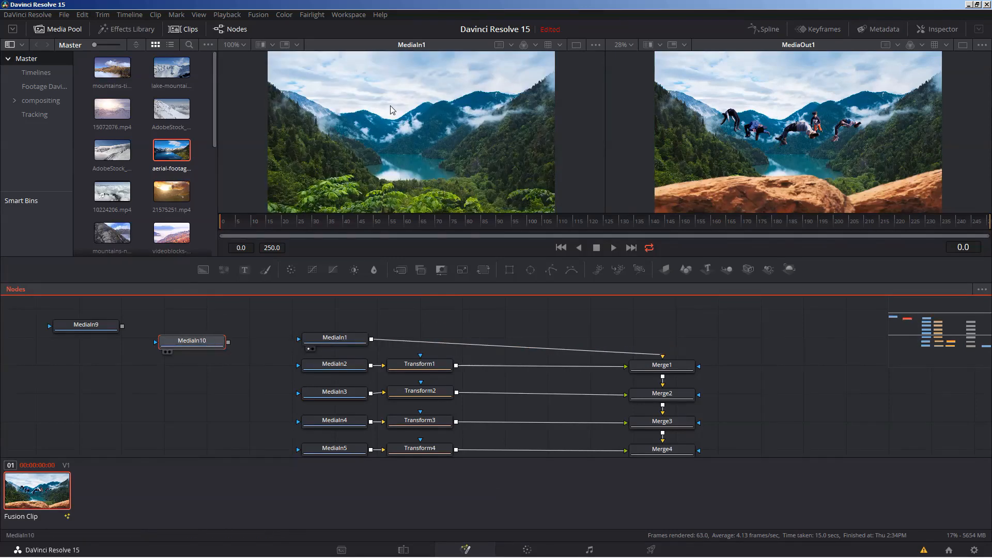
{"action": "key", "text": "1"}
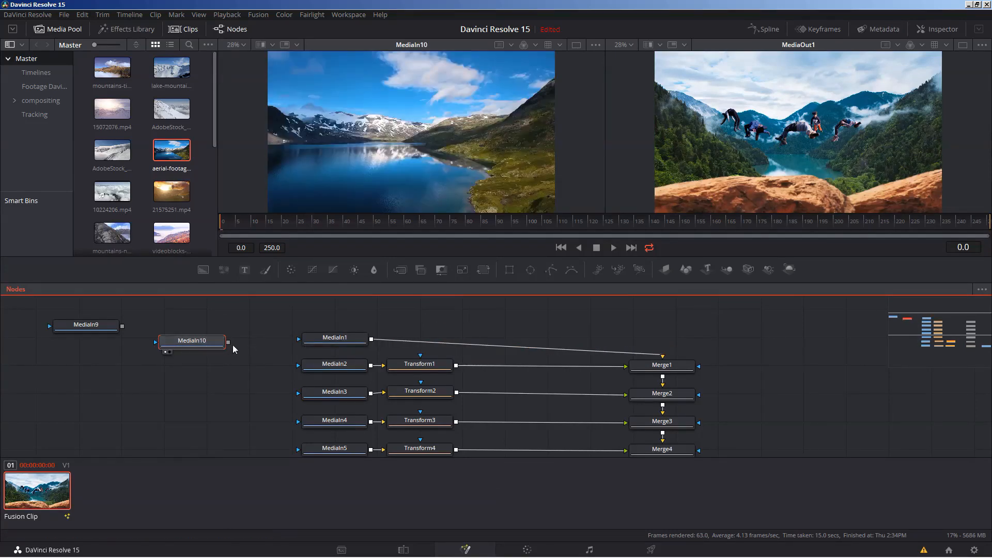
{"action": "left_click_drag", "start_coordinate": [227, 342], "coordinate": [681, 370]}
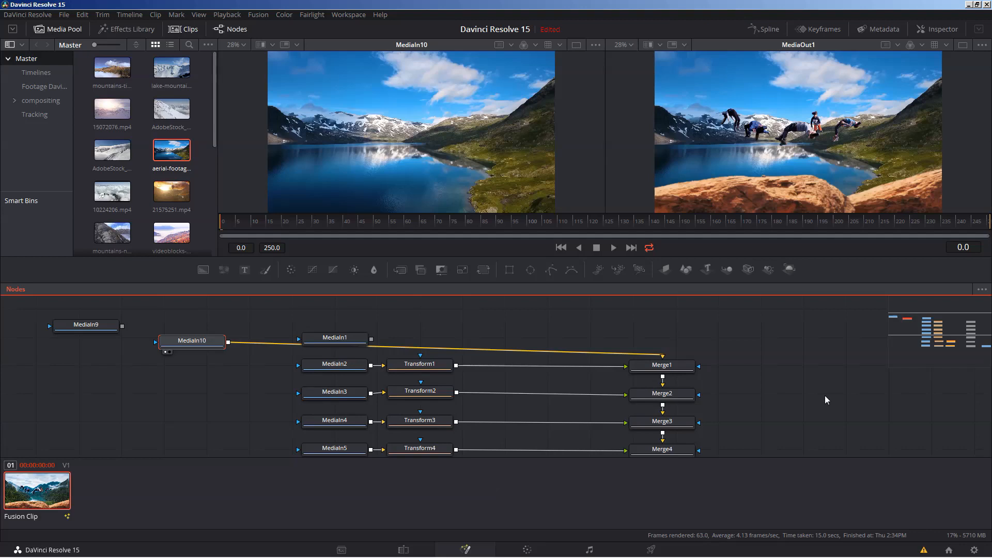
- Detach Merge7 from Merge5 and connect Merge5's output directly to MediaOut1, bypassing Merge7 and Merge6
{"action": "left_click_drag", "start_coordinate": [808, 408], "coordinate": [788, 380]}
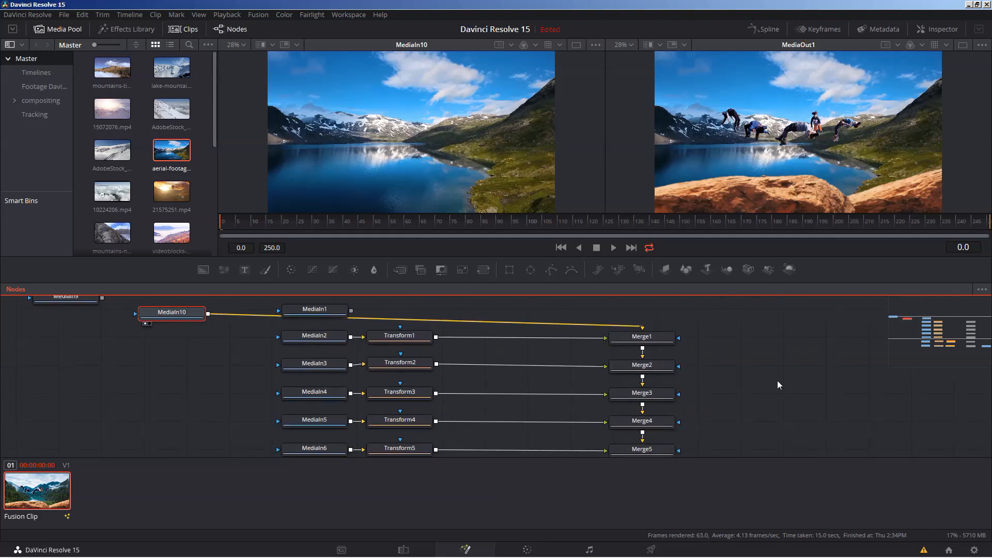
{"action": "left_click_drag", "start_coordinate": [781, 421], "coordinate": [763, 405]}
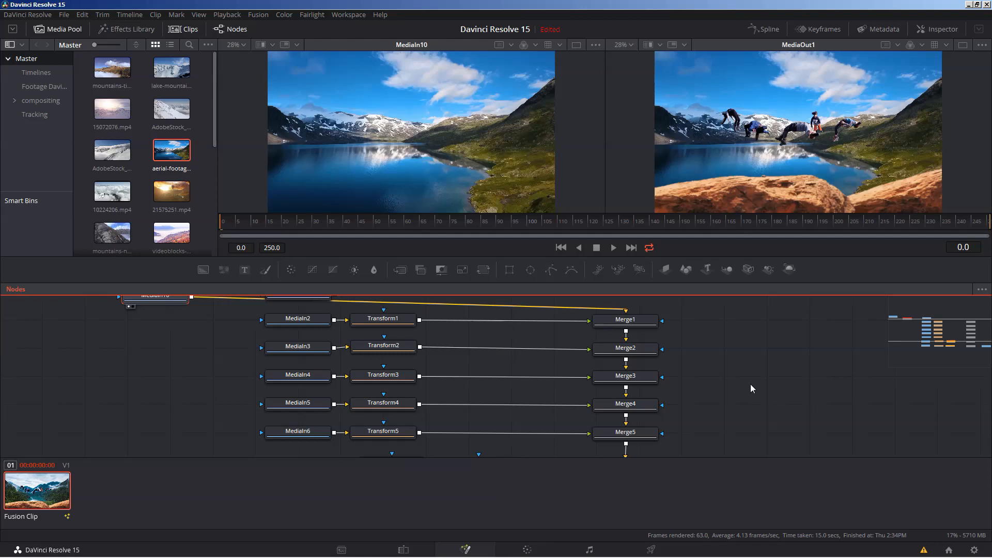
{"action": "left_click_drag", "start_coordinate": [758, 395], "coordinate": [722, 323]}
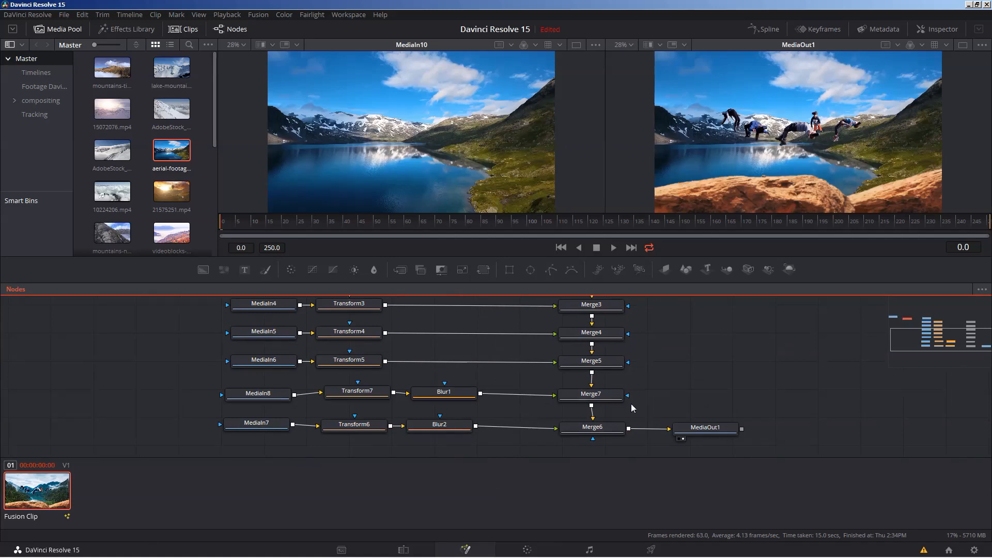
{"action": "left_click_drag", "start_coordinate": [592, 381], "coordinate": [721, 437]}
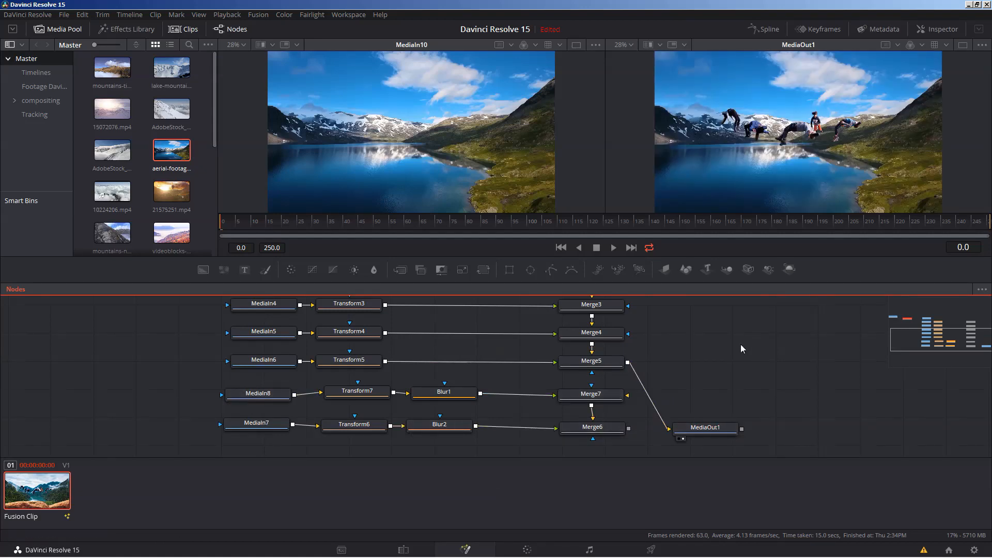
- Review the Fusion clip's composition versions again and close the list without loading another one
{"action": "left_click_drag", "start_coordinate": [708, 337], "coordinate": [767, 369]}
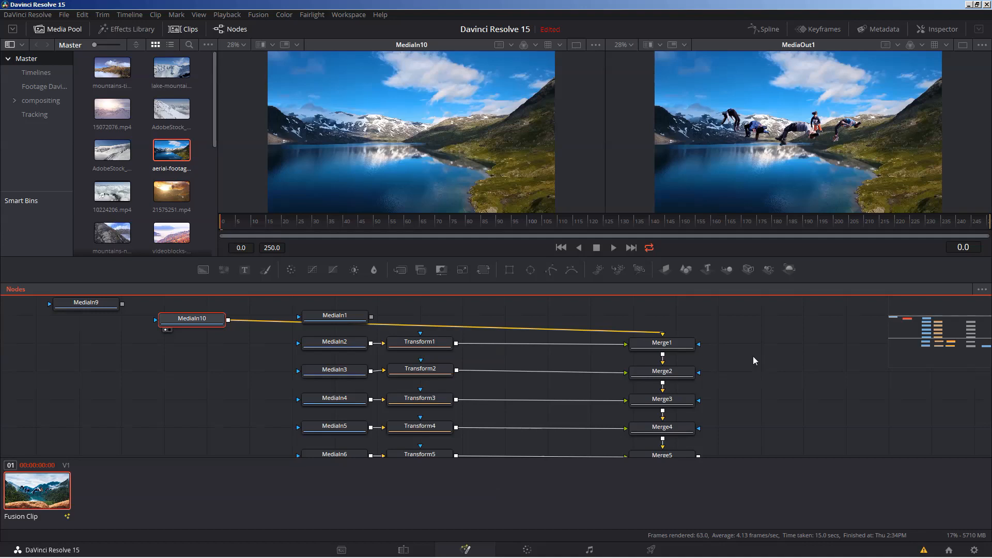
{"action": "right_click", "coordinate": [38, 492]}
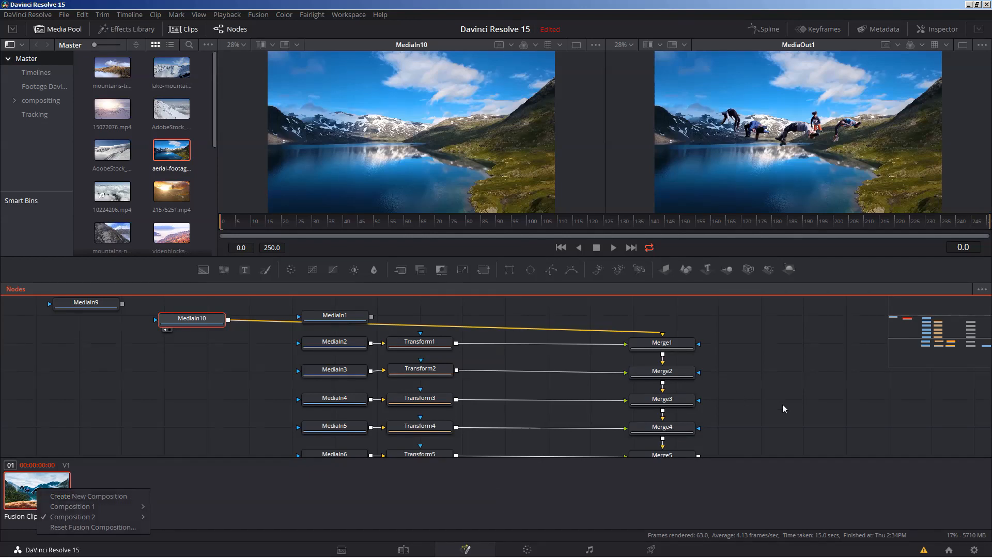
{"action": "left_click_drag", "start_coordinate": [781, 410], "coordinate": [748, 367]}
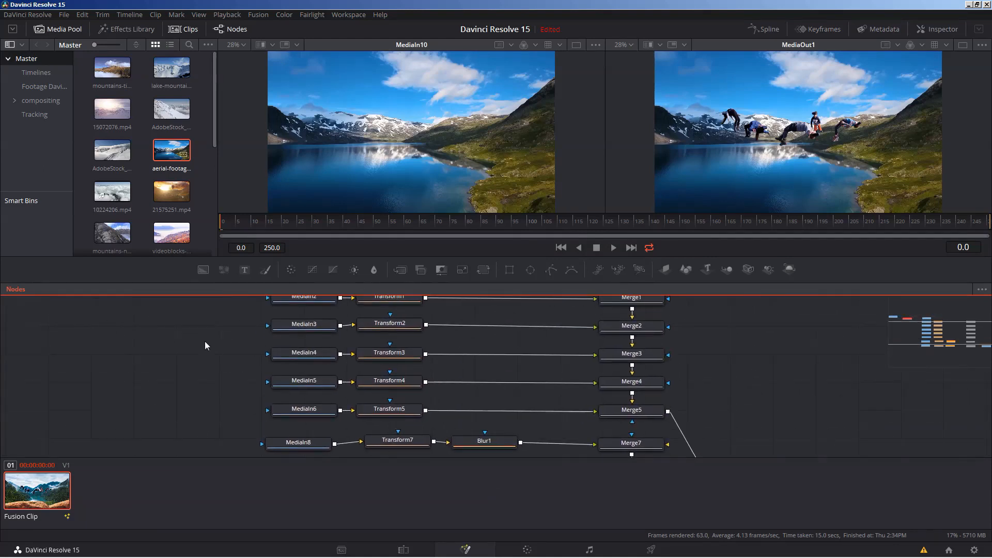
- Preview the MediaIn9 mountain footage in the first viewer
{"action": "left_click_drag", "start_coordinate": [154, 339], "coordinate": [190, 419]}
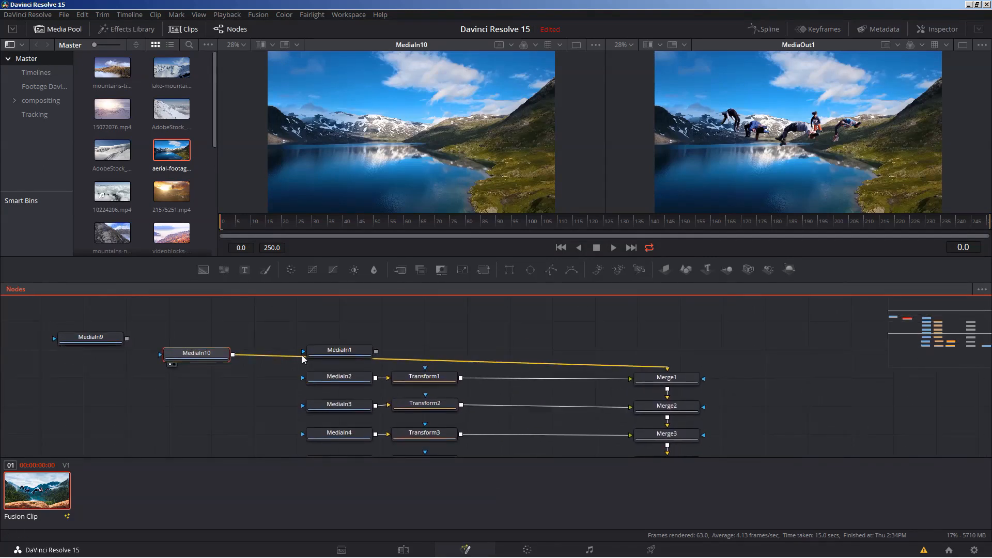
{"action": "left_click", "coordinate": [105, 342]}
{"action": "left_click_drag", "start_coordinate": [90, 337], "coordinate": [396, 163]}
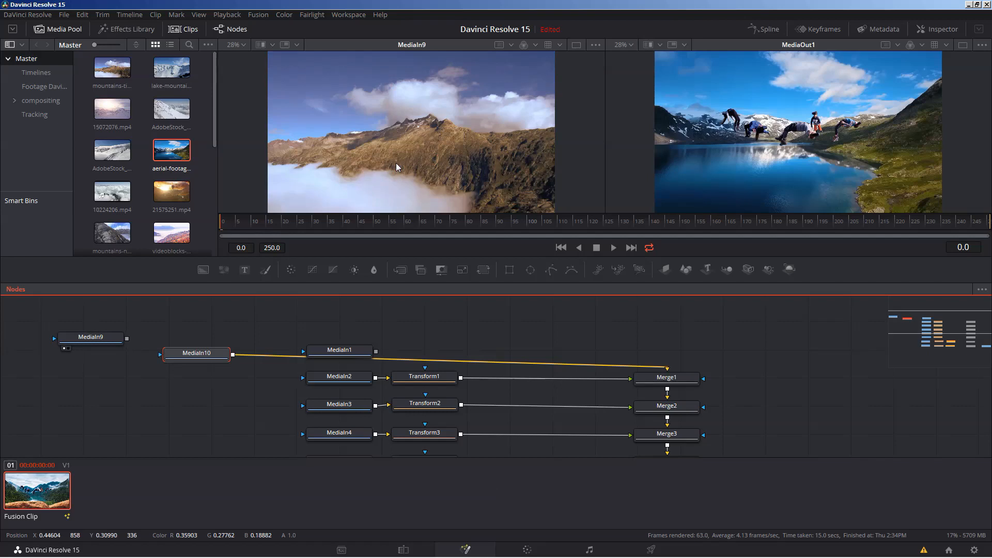
- Create another new composition version for the Fusion clip
{"action": "left_click_drag", "start_coordinate": [777, 423], "coordinate": [766, 394]}
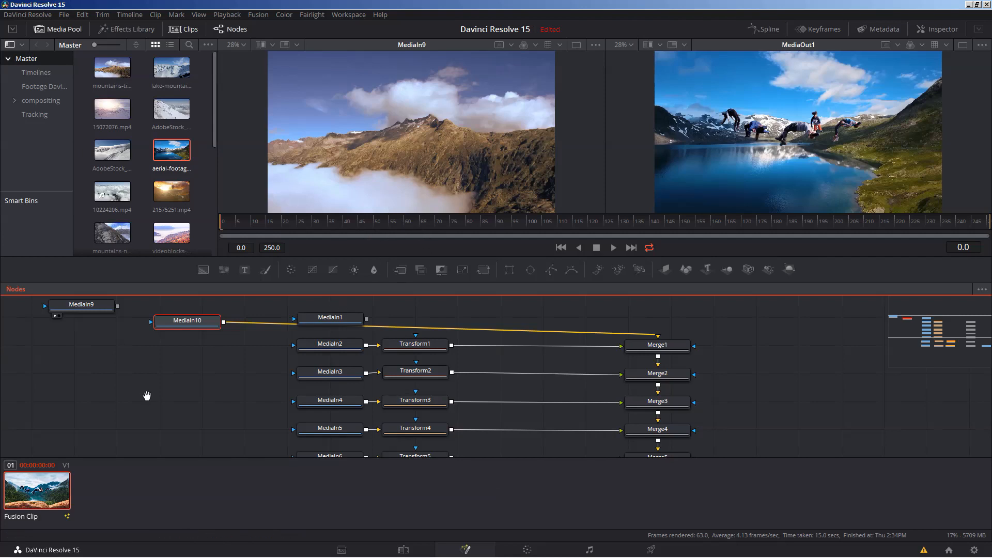
{"action": "left_click_drag", "start_coordinate": [147, 396], "coordinate": [182, 382]}
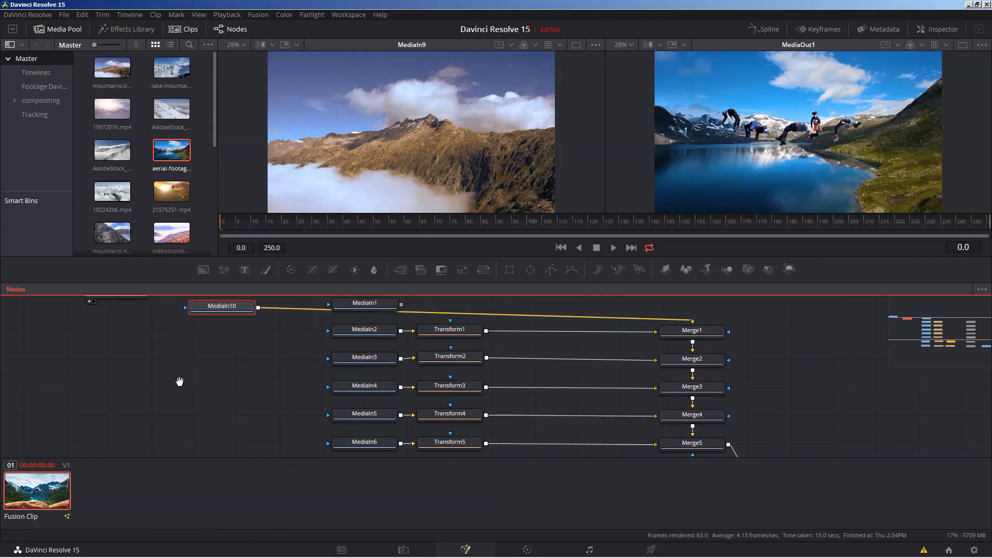
{"action": "right_click", "coordinate": [19, 485]}
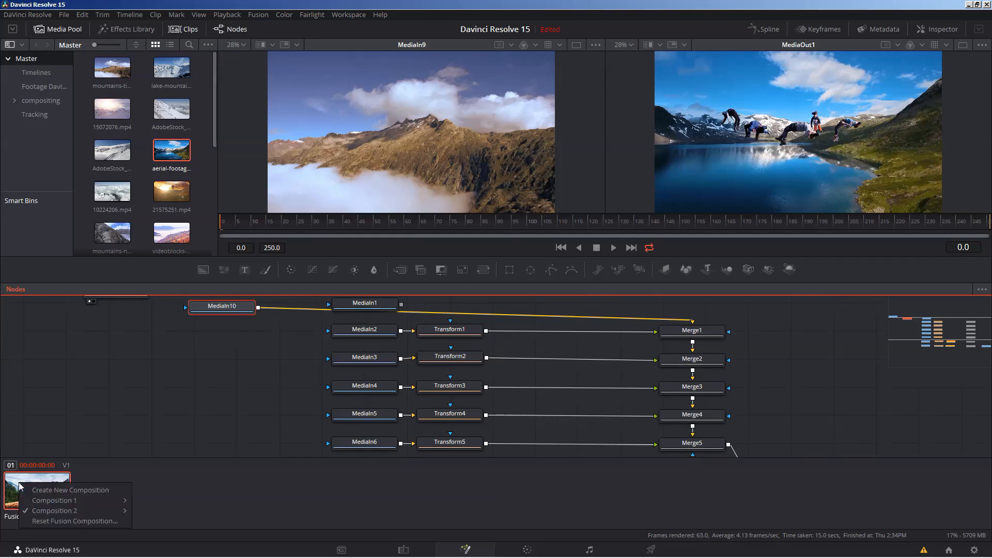
{"action": "left_click", "coordinate": [43, 495]}
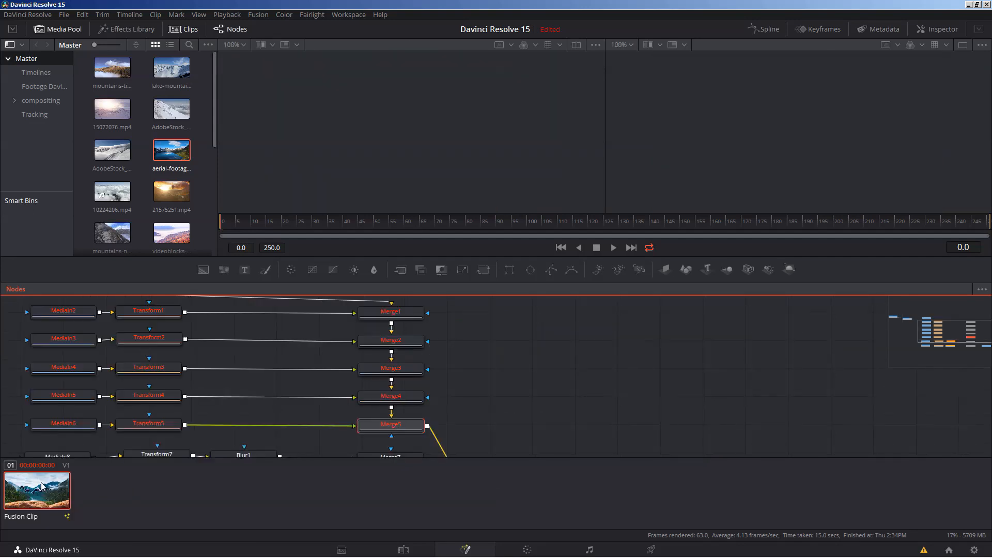
- Check which composition version of the Fusion clip is active and close the list without loading another one
{"action": "left_click_drag", "start_coordinate": [479, 357], "coordinate": [750, 405]}
{"action": "right_click", "coordinate": [27, 486]}
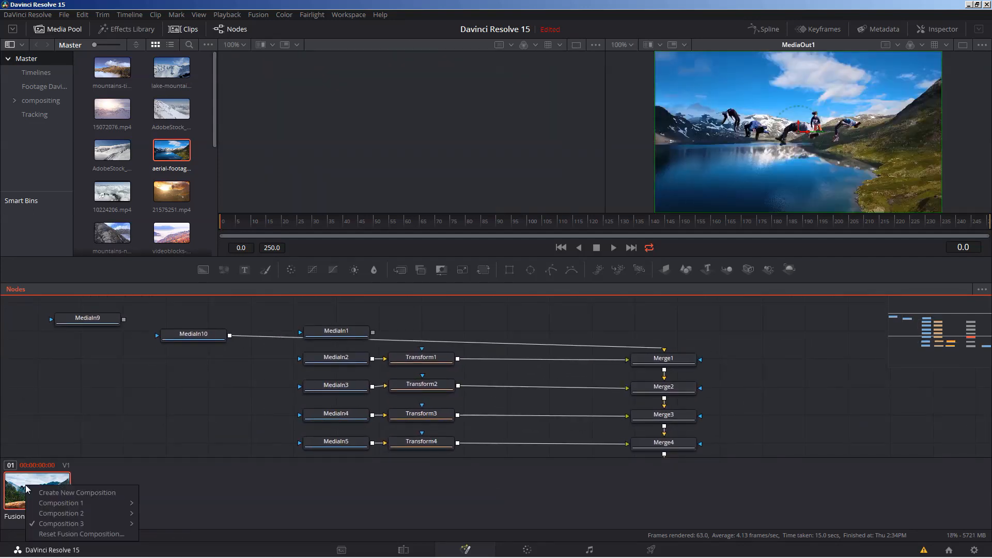
{"action": "mouse_move", "coordinate": [45, 525]}
{"action": "left_click", "coordinate": [97, 371]}
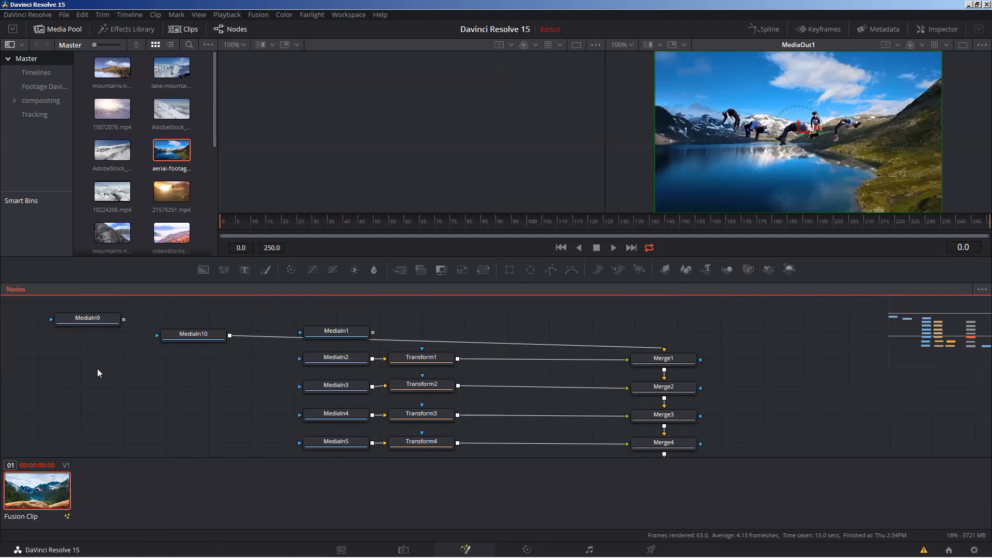
- Connect MediaIn9 as Merge1's background in place of MediaIn10, and check the result on the Edit page before returning to Fusion
{"action": "left_click_drag", "start_coordinate": [124, 321], "coordinate": [680, 362]}
{"action": "left_click", "coordinate": [704, 366]}
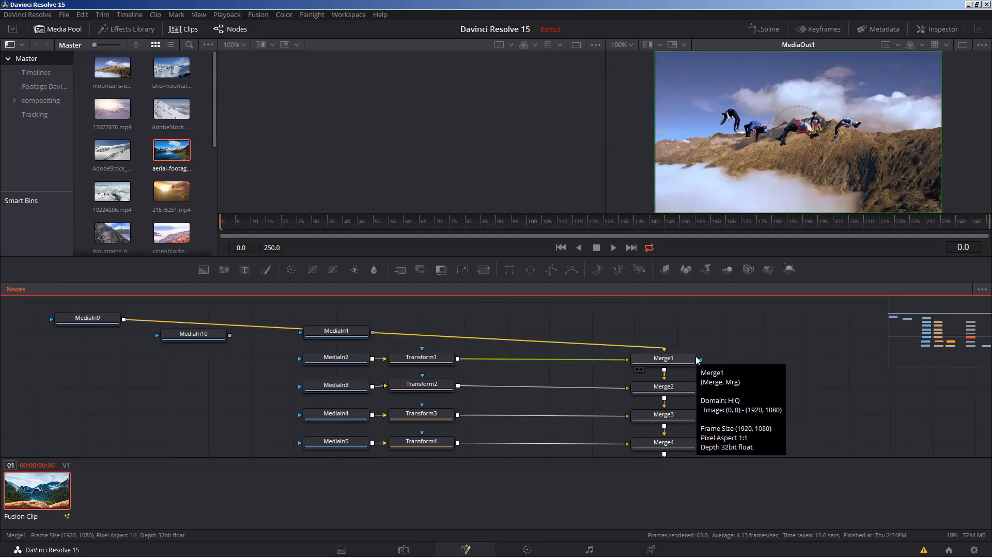
{"action": "left_click", "coordinate": [696, 332]}
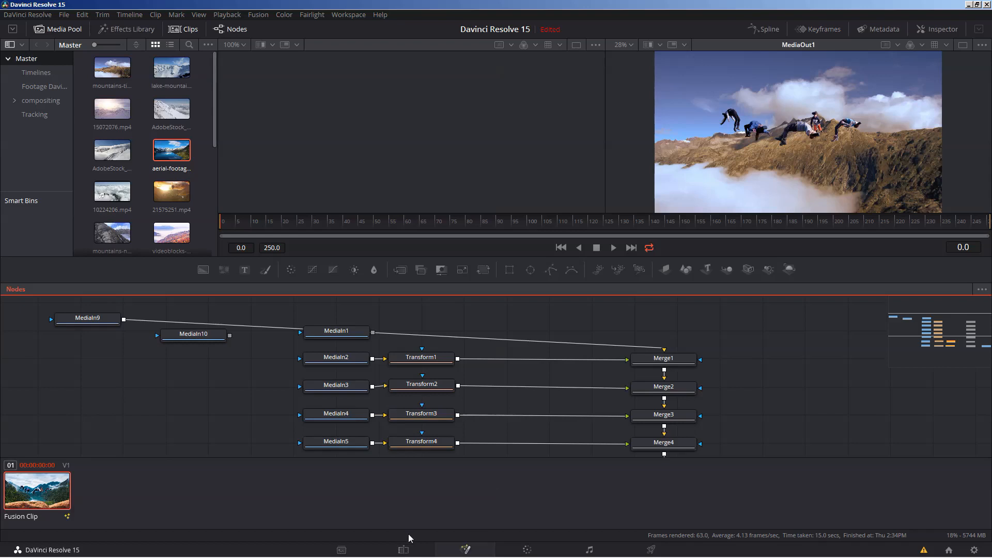
{"action": "left_click", "coordinate": [403, 550]}
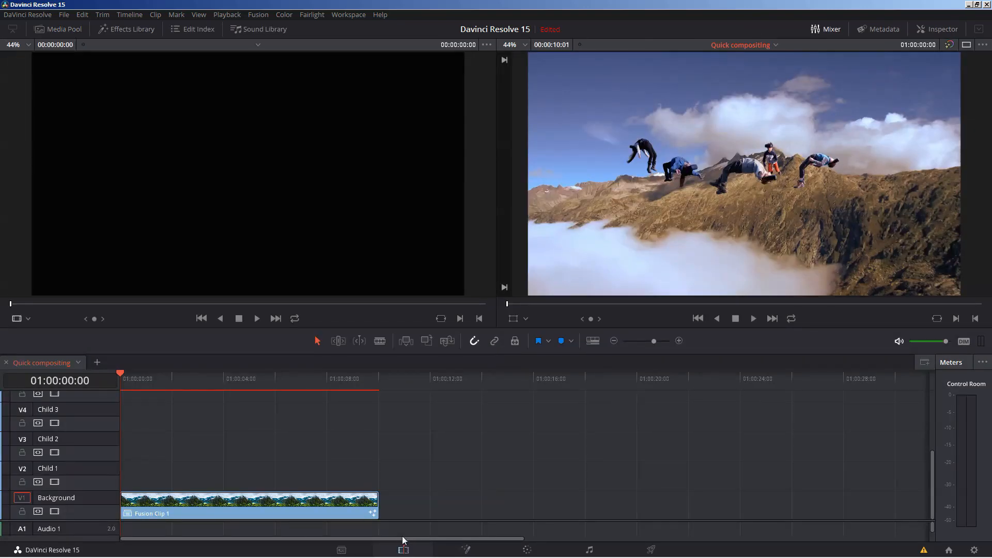
{"action": "left_click", "coordinate": [467, 551]}
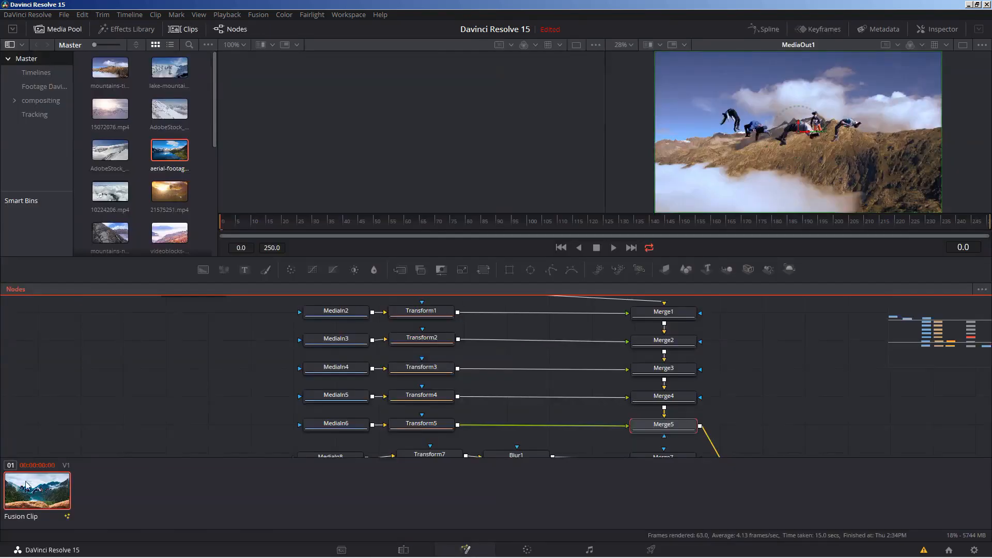
- Try to delete the active Composition 3 from the Fusion clip
{"action": "right_click", "coordinate": [26, 486]}
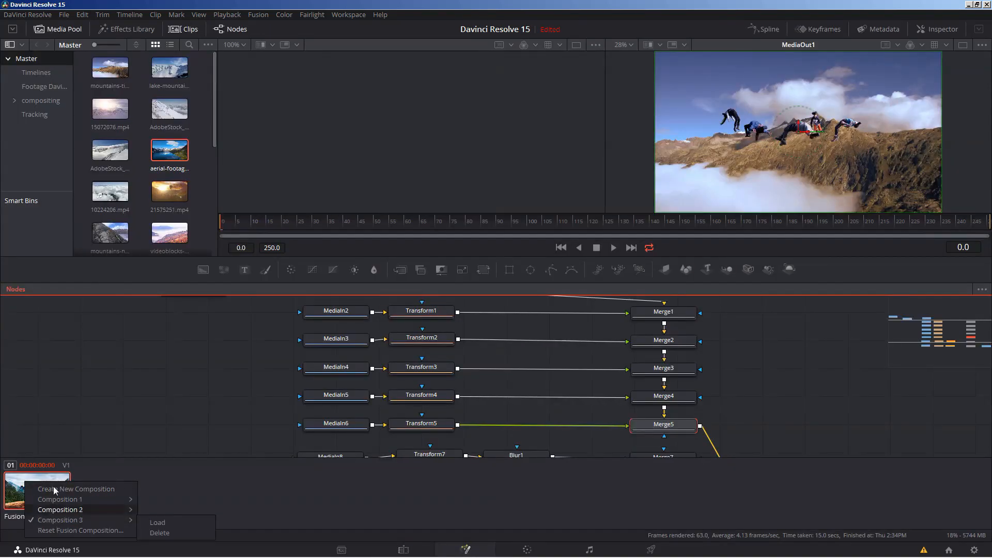
{"action": "mouse_move", "coordinate": [56, 519]}
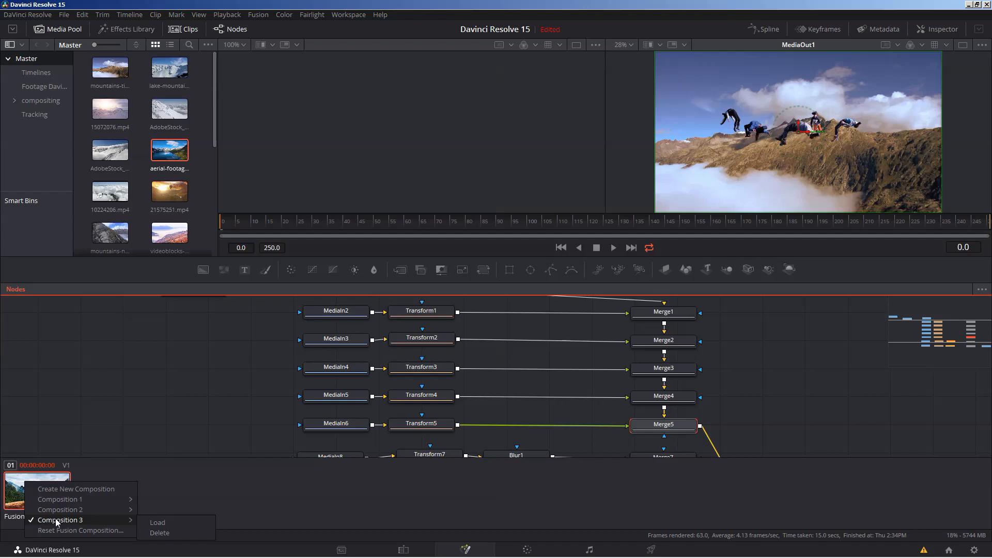
{"action": "left_click", "coordinate": [162, 533]}
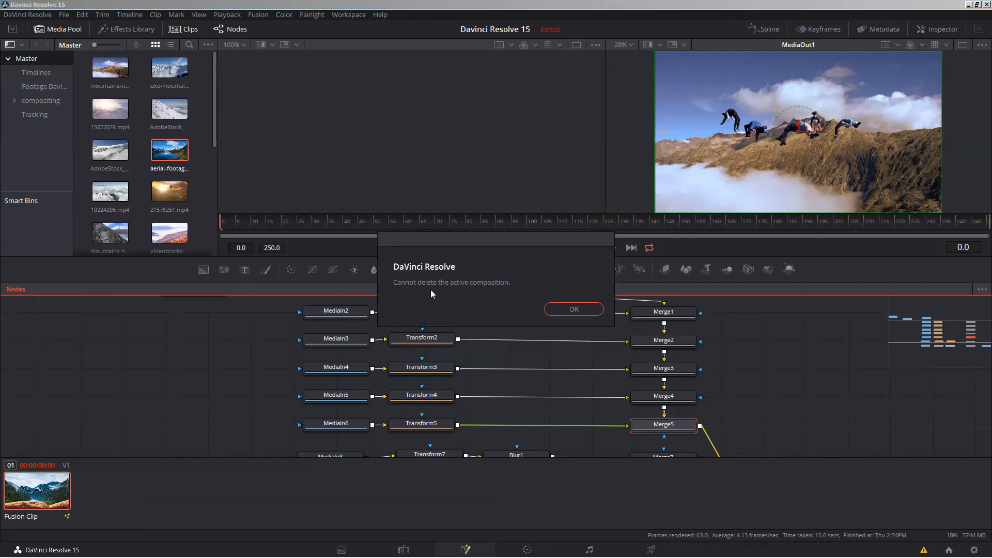
{"action": "left_click", "coordinate": [577, 307]}
- Load Composition 2 of the Fusion clip and view its output in a single viewer and on the Edit page
{"action": "right_click", "coordinate": [39, 492]}
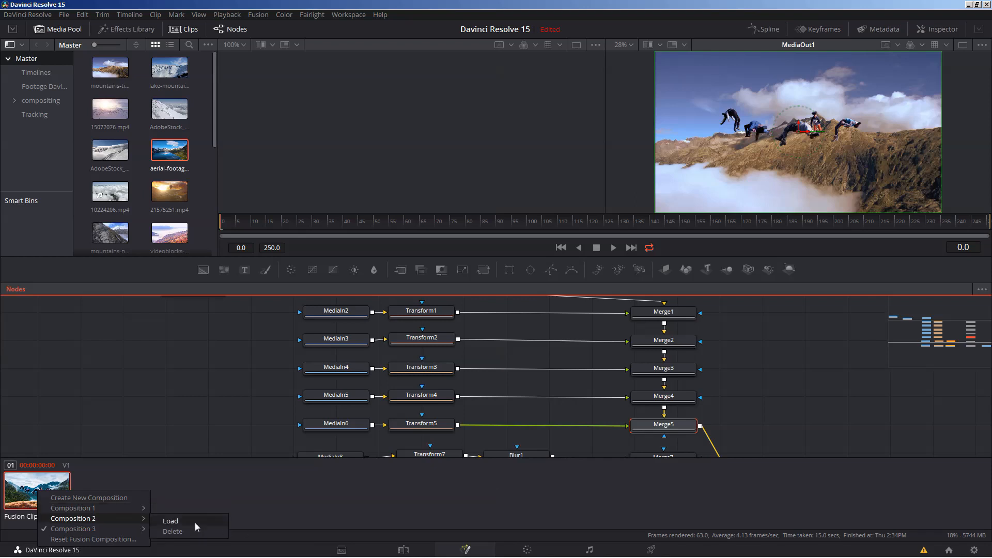
{"action": "left_click", "coordinate": [194, 522]}
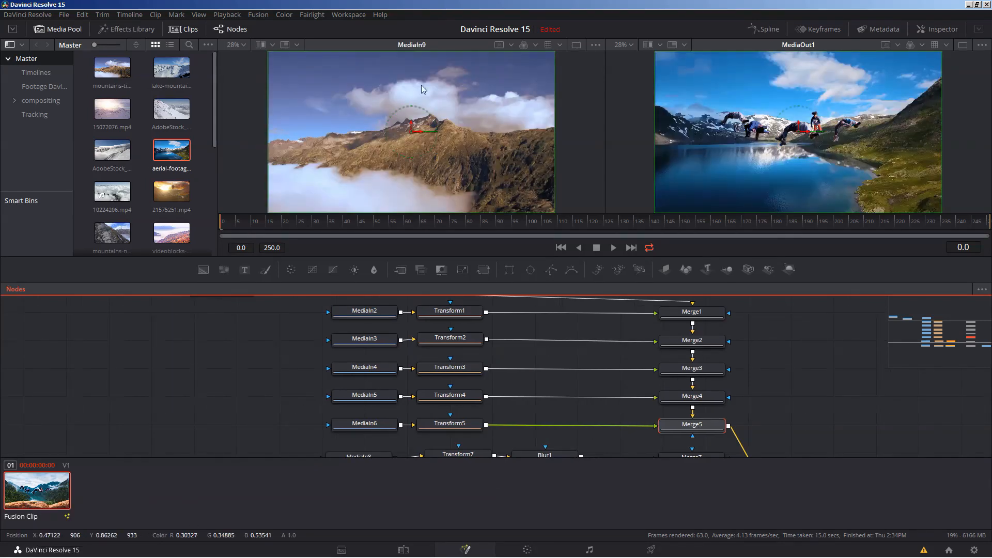
{"action": "left_click", "coordinate": [963, 44]}
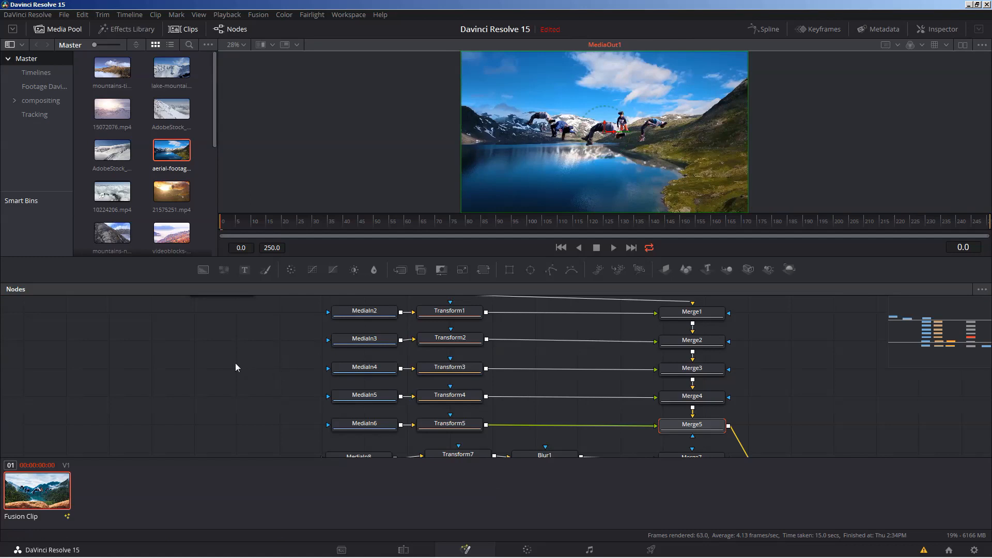
{"action": "left_click", "coordinate": [403, 551]}
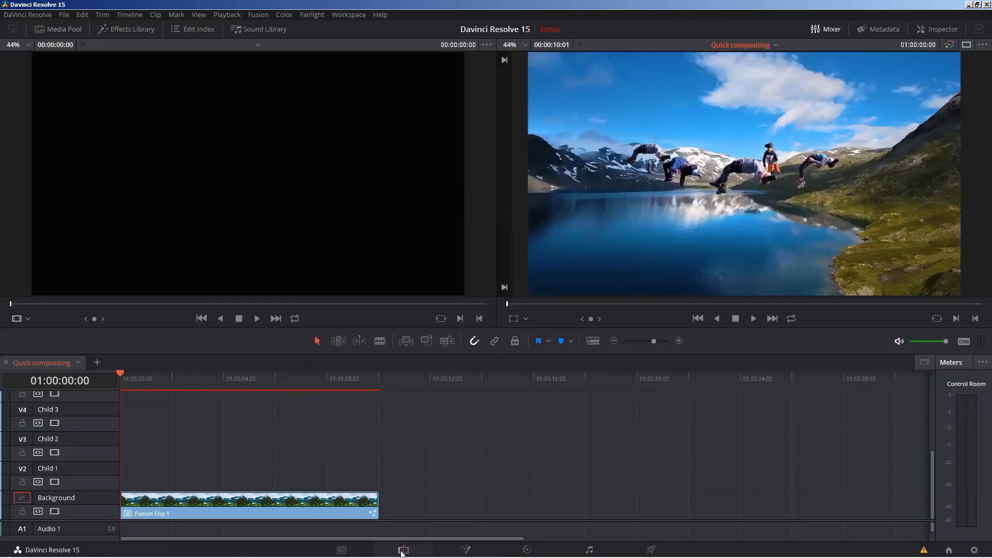